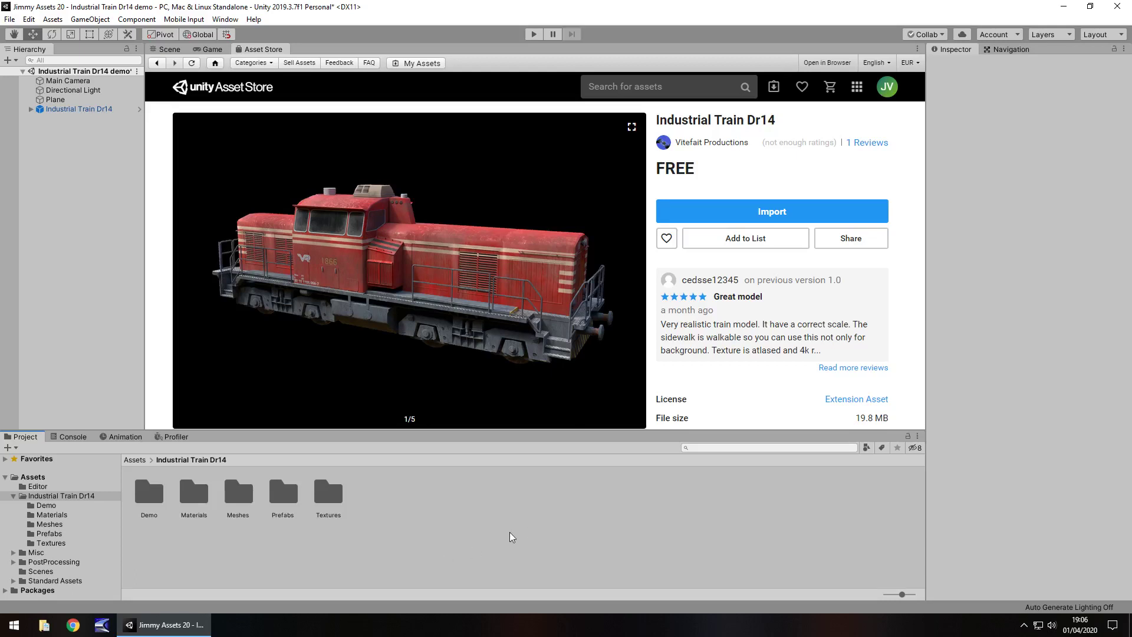
- Switch from the Asset Store page to the Scene view showing the Industrial Train Dr14 locomotive
{"action": "left_click", "coordinate": [167, 49]}
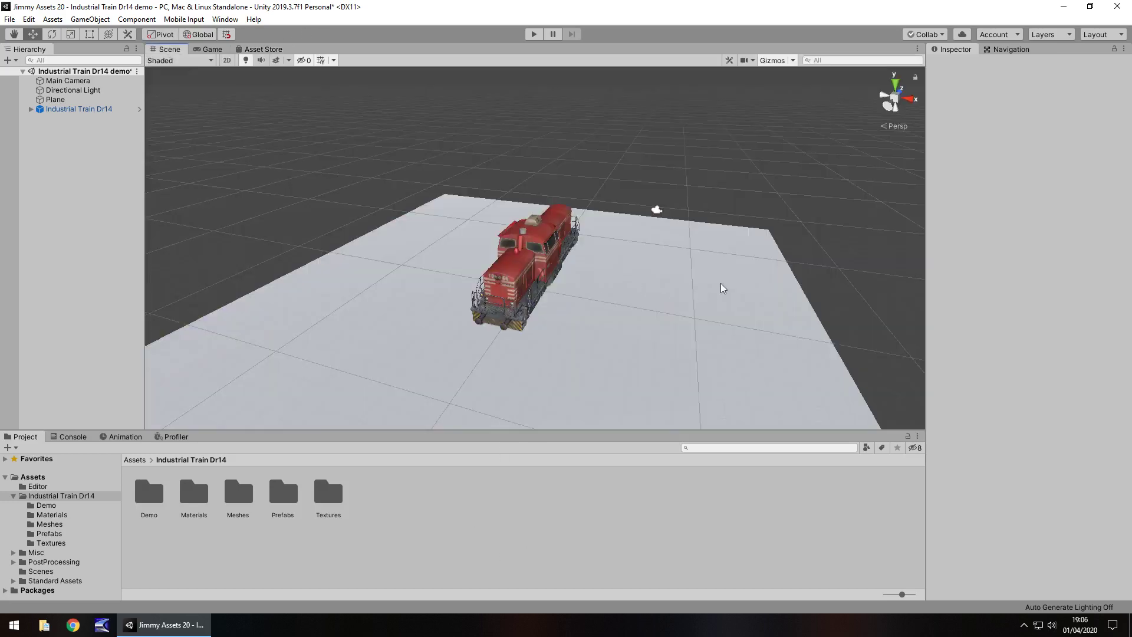
- Orbit, pan and zoom the Scene view for a close, downward-angled view of the red locomotive
{"action": "right_click_drag", "start_coordinate": [784, 306], "coordinate": [673, 304]}
{"action": "middle_click_drag", "start_coordinate": [674, 303], "coordinate": [424, 183]}
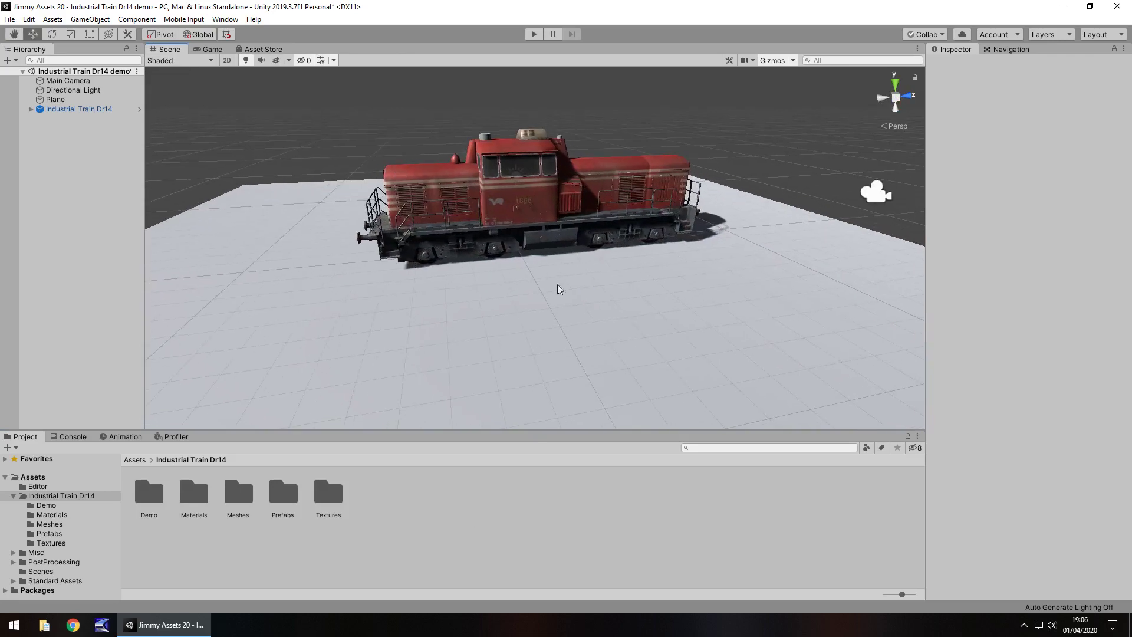
{"action": "right_click_drag", "start_coordinate": [561, 289], "coordinate": [470, 251]}
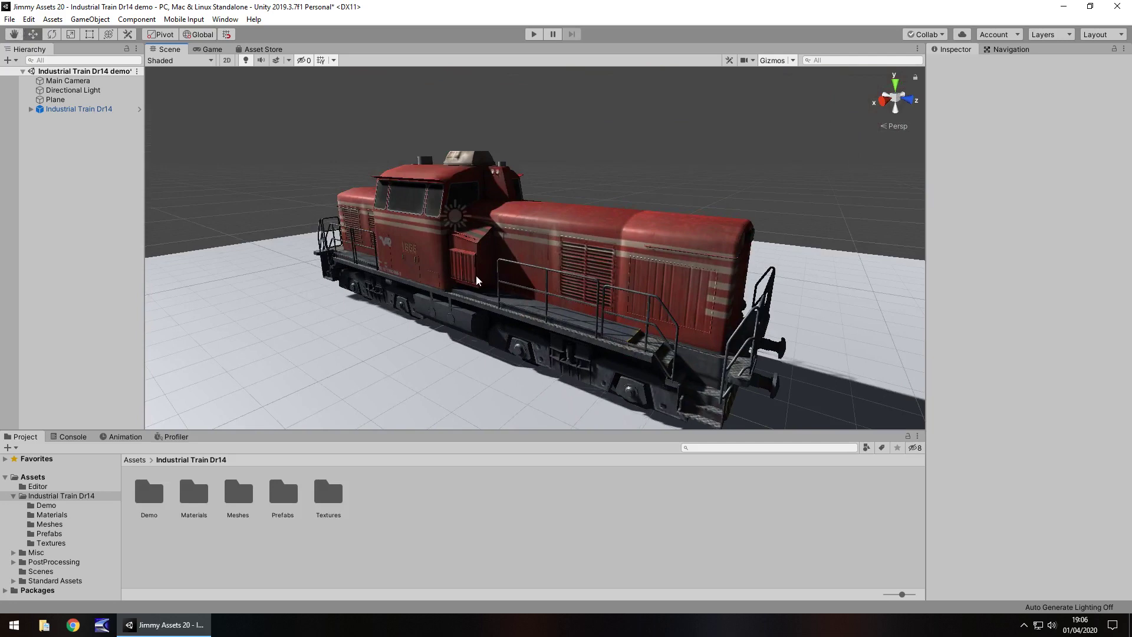
{"action": "right_click_drag", "start_coordinate": [633, 138], "coordinate": [613, 159]}
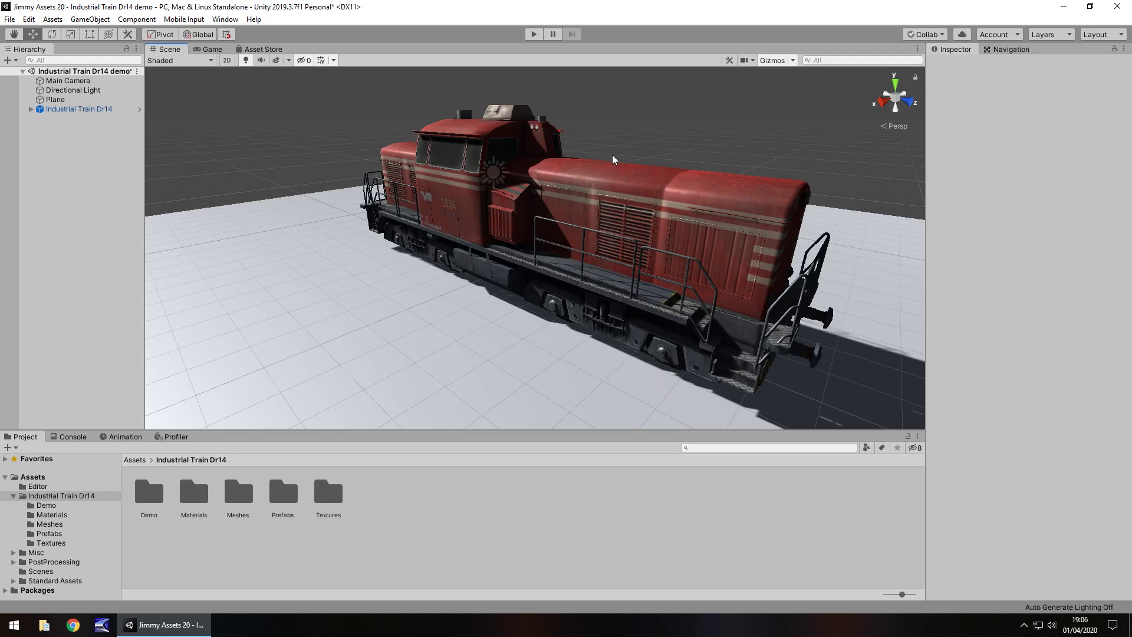
{"action": "right_click_drag", "start_coordinate": [650, 102], "coordinate": [669, 99]}
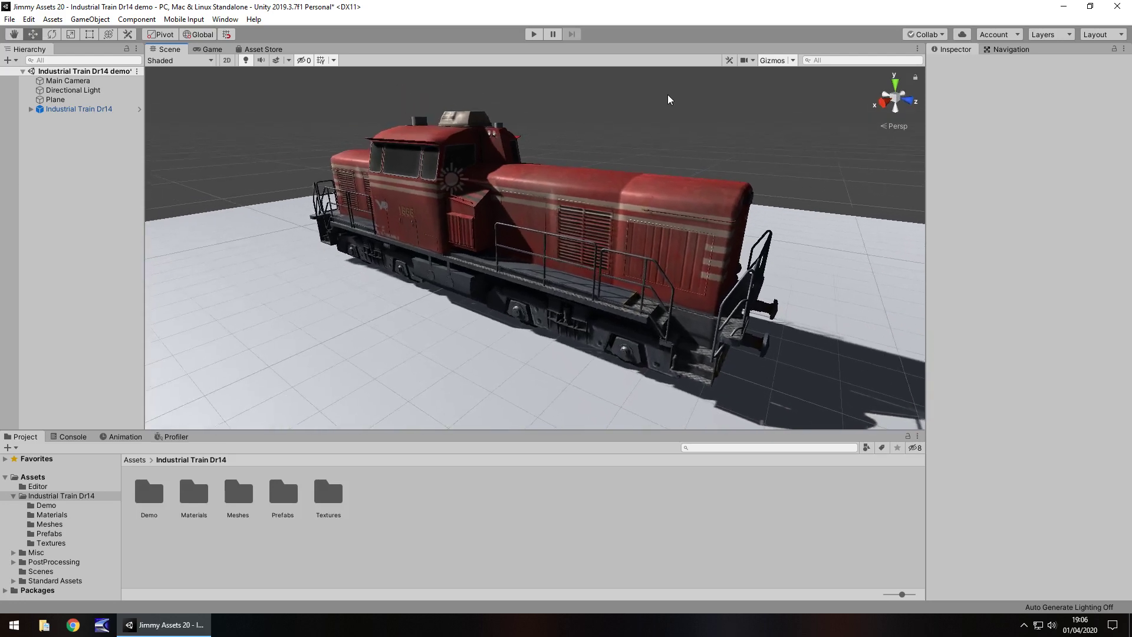
- Expand Industrial Train Dr14, inspect Wheel through Wheel.007 in turn, then collapse it
{"action": "left_click", "coordinate": [30, 109]}
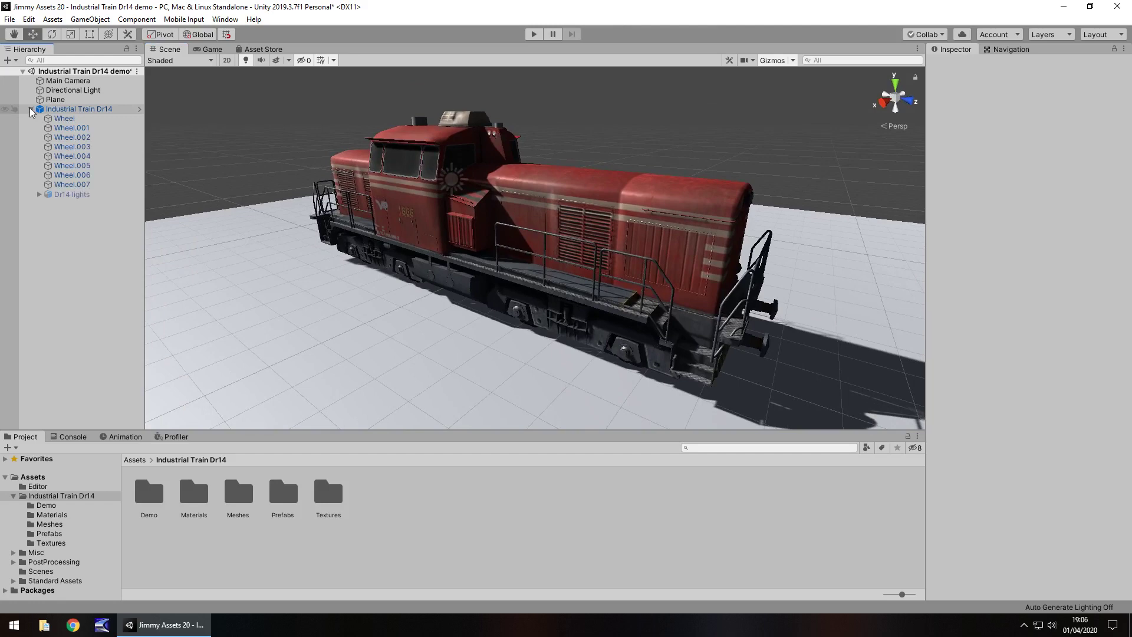
{"action": "left_click", "coordinate": [60, 120]}
{"action": "left_click", "coordinate": [66, 128]}
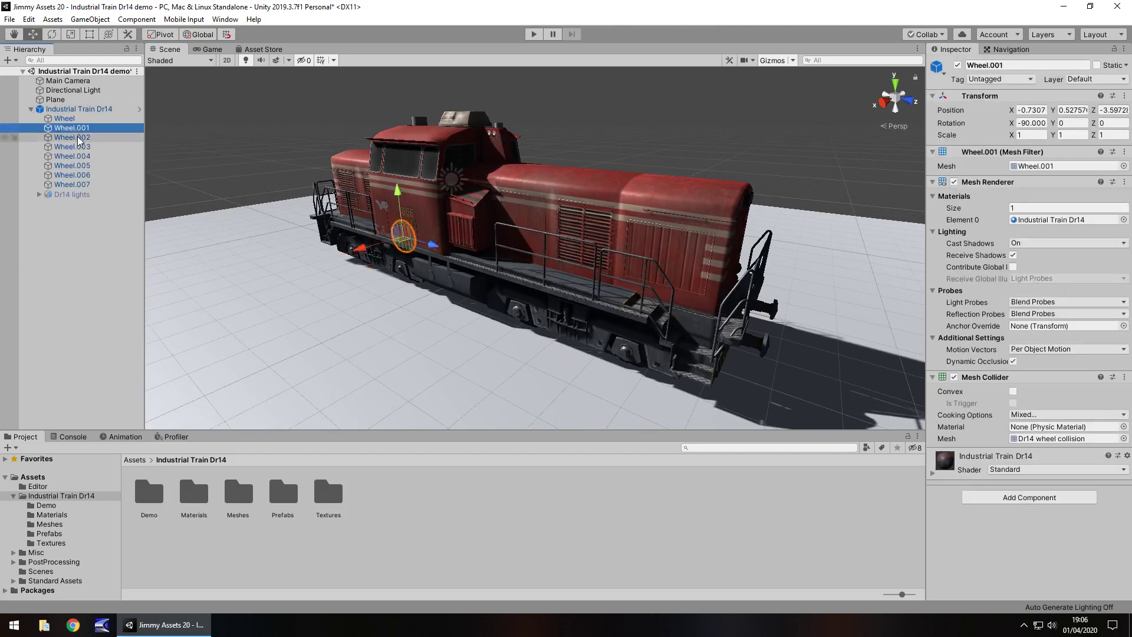
{"action": "left_click", "coordinate": [79, 137]}
{"action": "left_click", "coordinate": [79, 147]}
{"action": "left_click", "coordinate": [79, 156]}
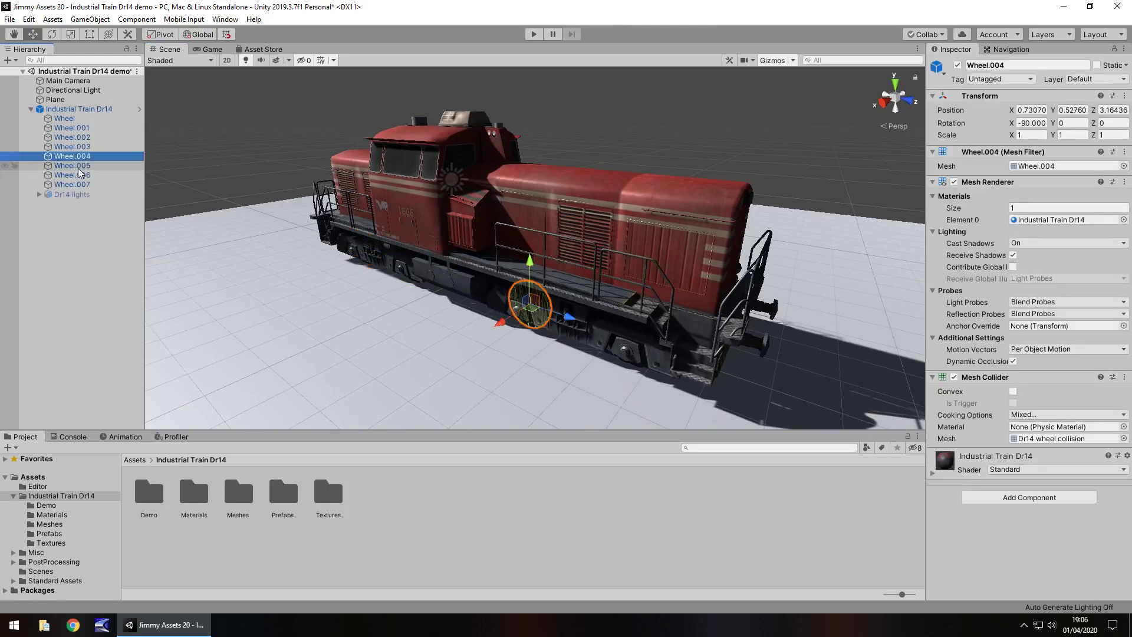
{"action": "left_click", "coordinate": [81, 166]}
{"action": "left_click", "coordinate": [83, 177]}
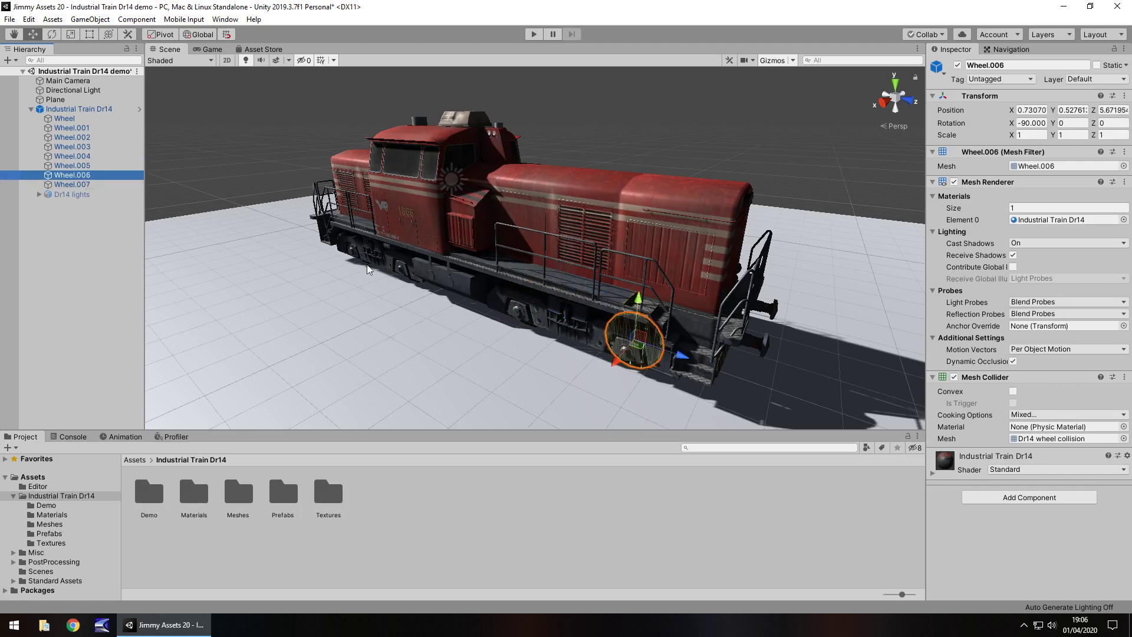
{"action": "left_click", "coordinate": [68, 184]}
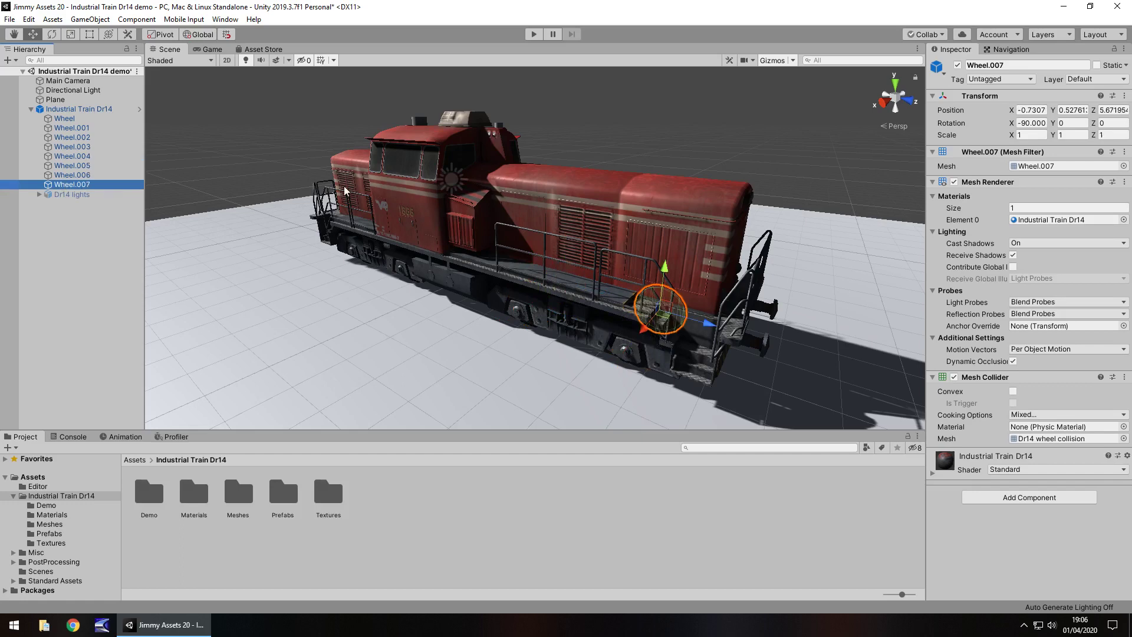
{"action": "left_click", "coordinate": [29, 111]}
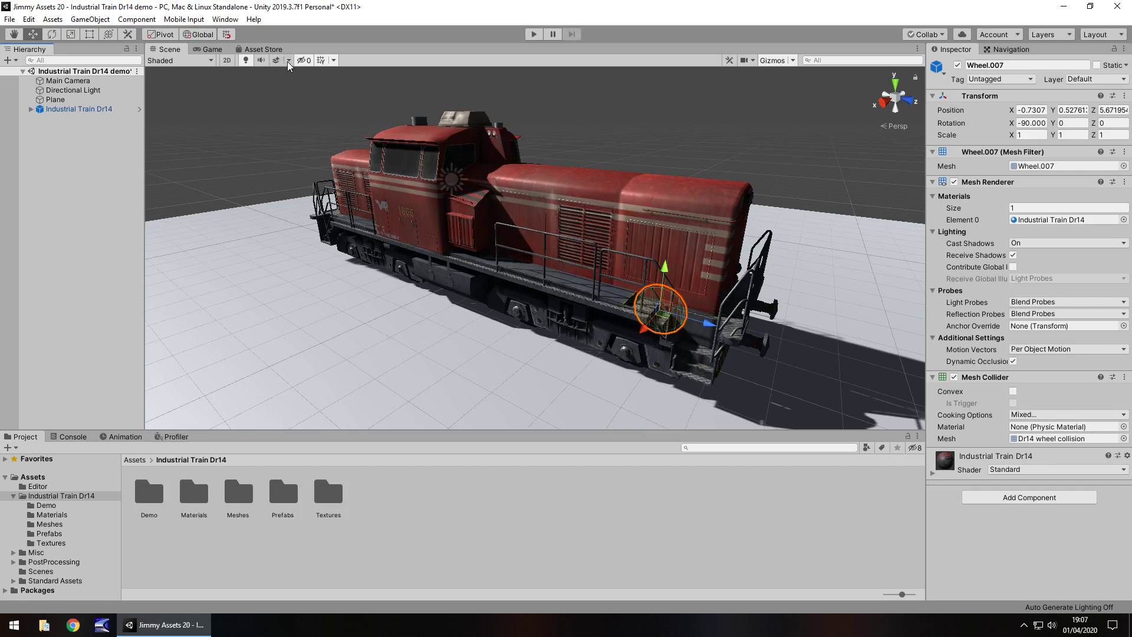
{"action": "left_click", "coordinate": [259, 49]}
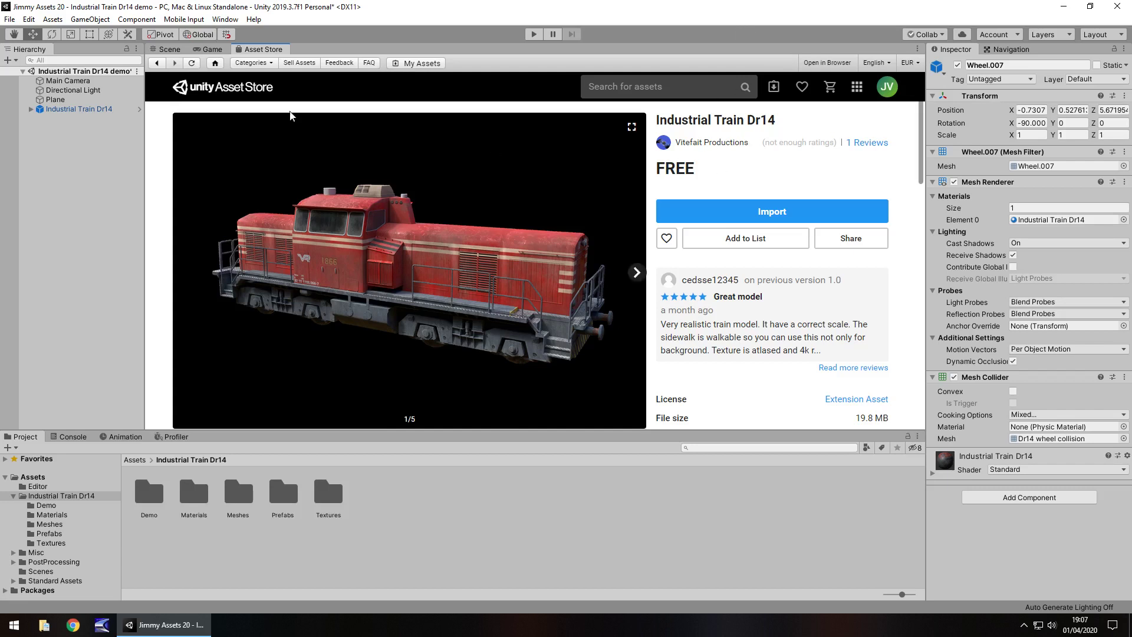
{"action": "left_click", "coordinate": [167, 51]}
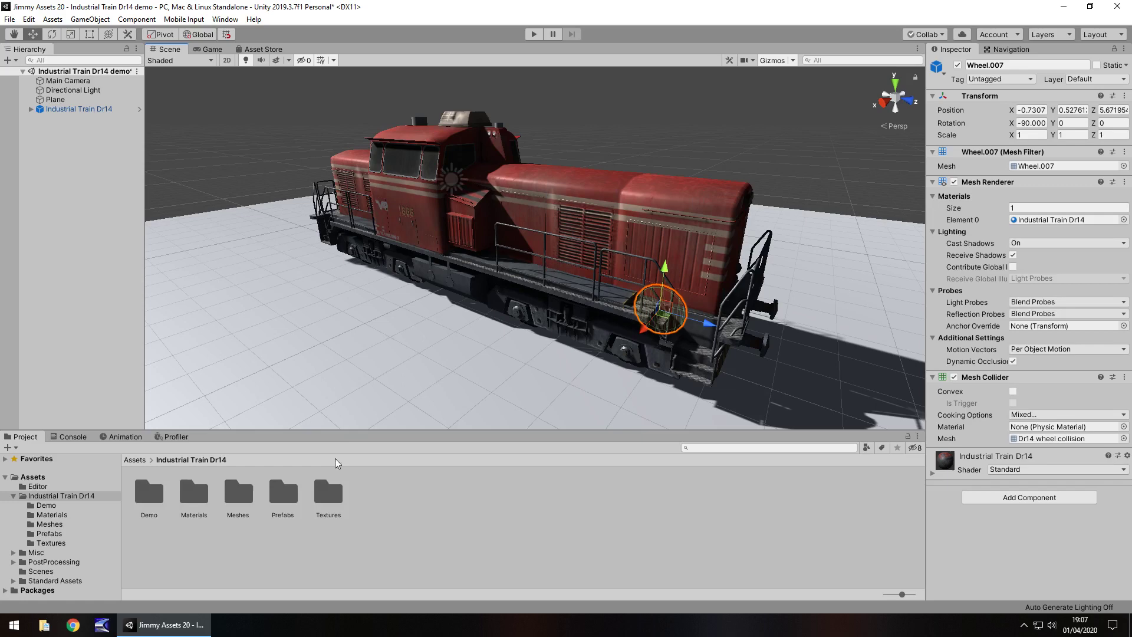
- Browse the Demo, Materials and Meshes folders and expand the Dr14 collision model's sub-meshes
{"action": "left_click", "coordinate": [50, 506]}
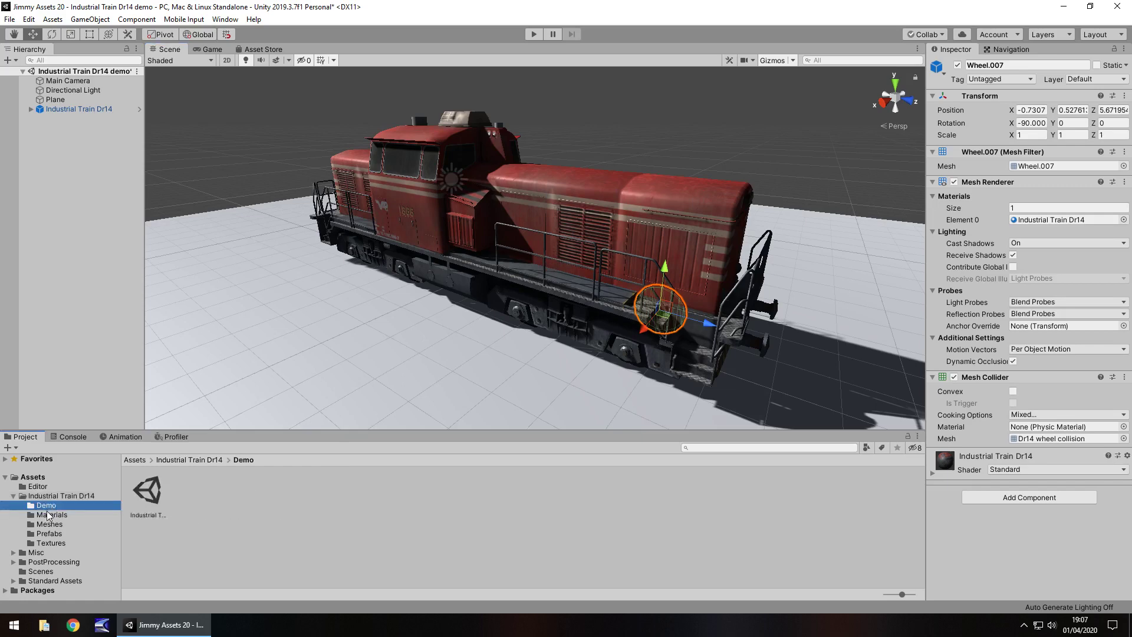
{"action": "left_click", "coordinate": [51, 515]}
{"action": "left_click", "coordinate": [53, 524]}
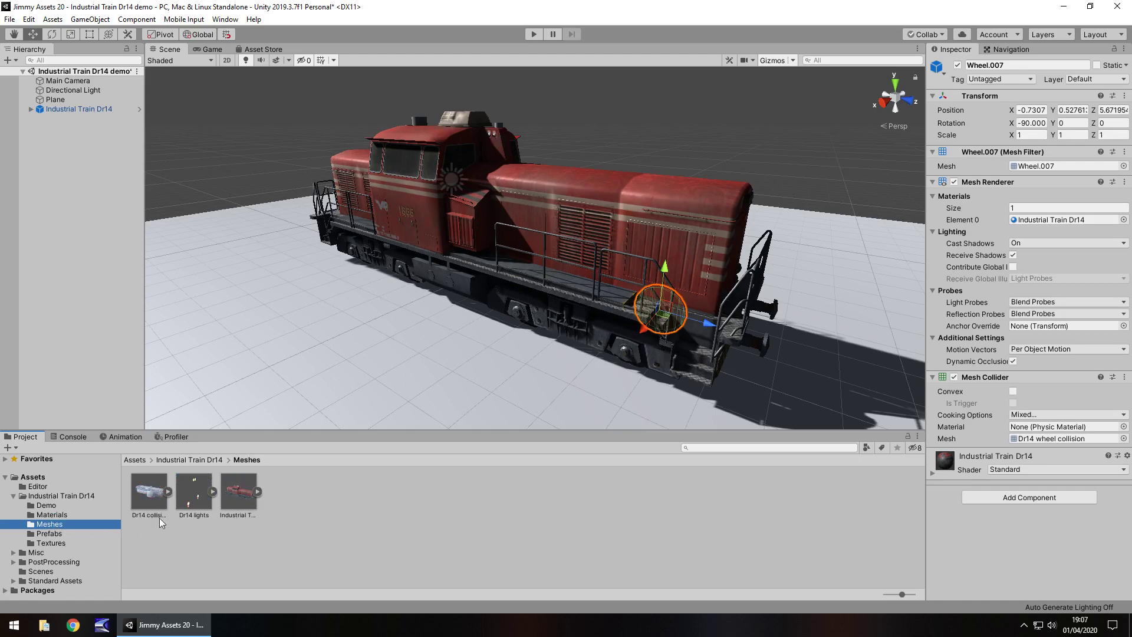
{"action": "left_click", "coordinate": [149, 497]}
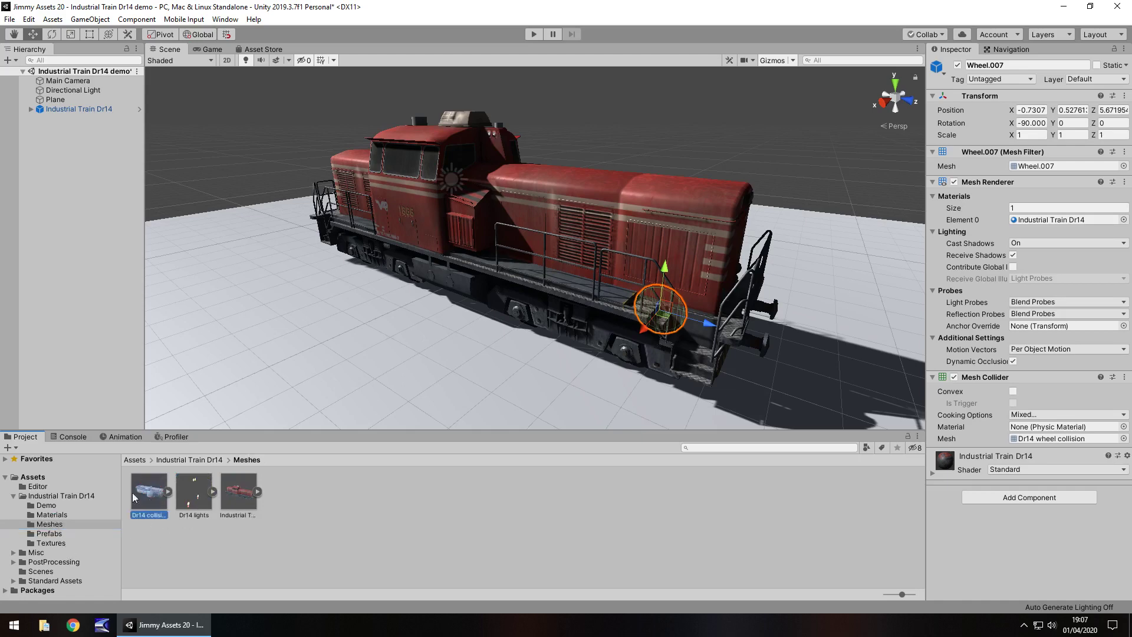
{"action": "left_click", "coordinate": [167, 492]}
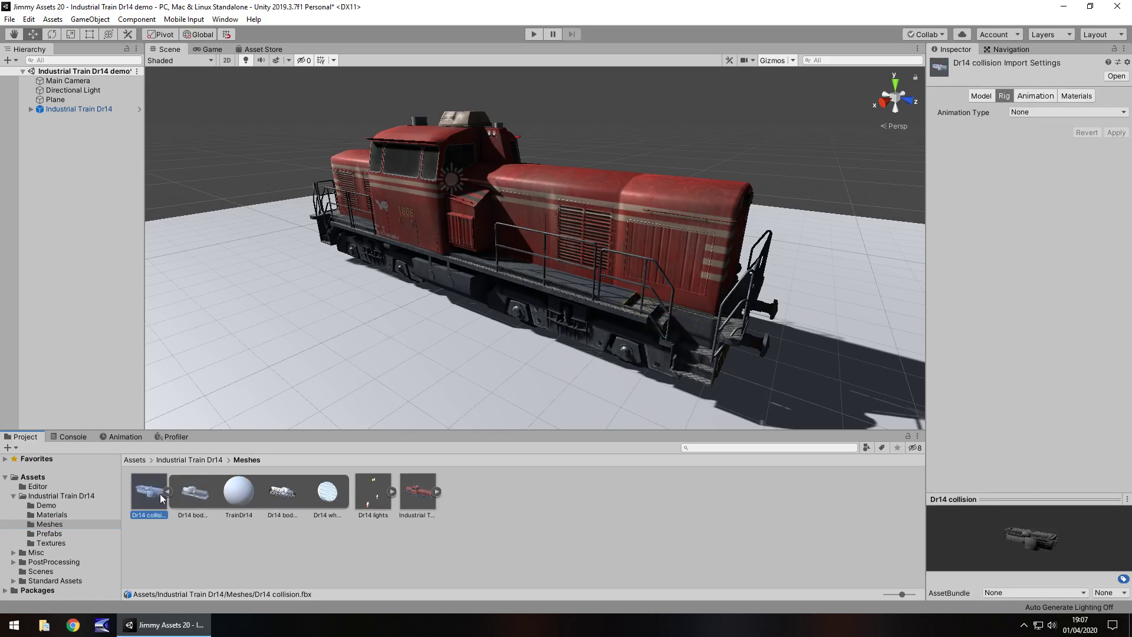
- Place Dr14 collision onto the train, delete it from the scene, then show the Prefabs folder
{"action": "left_click_drag", "start_coordinate": [149, 494], "coordinate": [395, 274]}
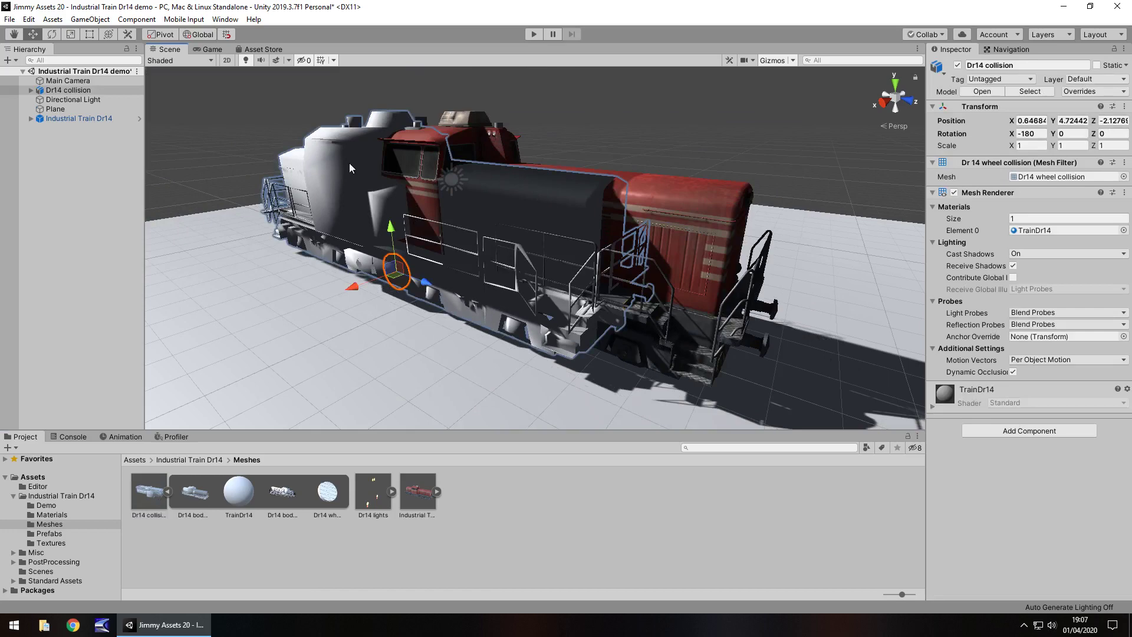
{"action": "left_click", "coordinate": [73, 99]}
{"action": "left_click", "coordinate": [76, 89]}
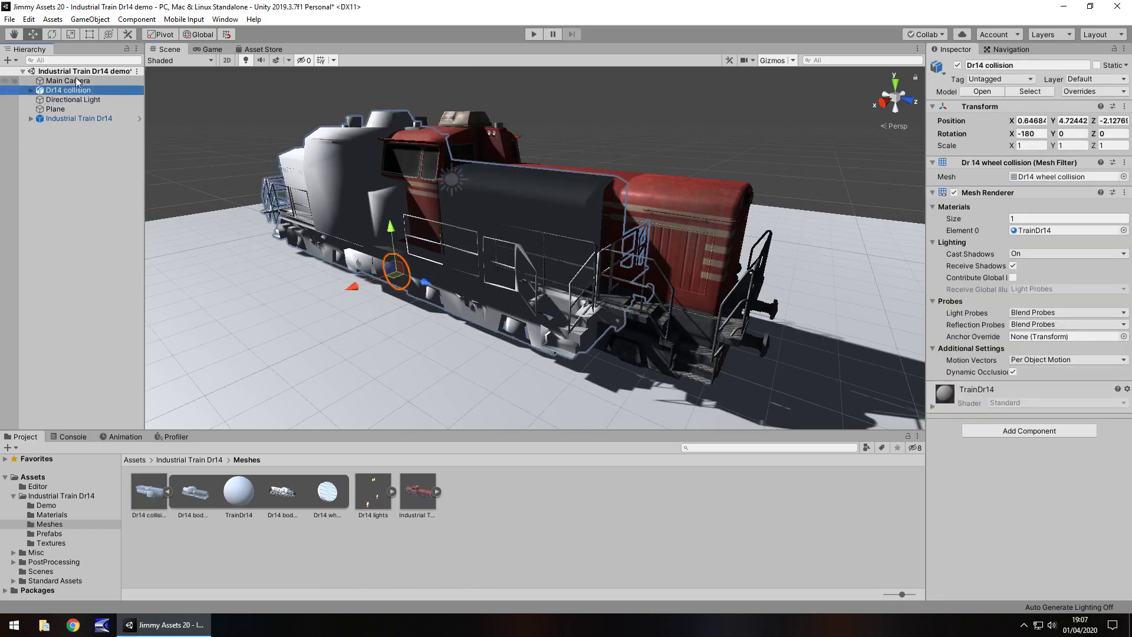
{"action": "key", "text": "Delete"}
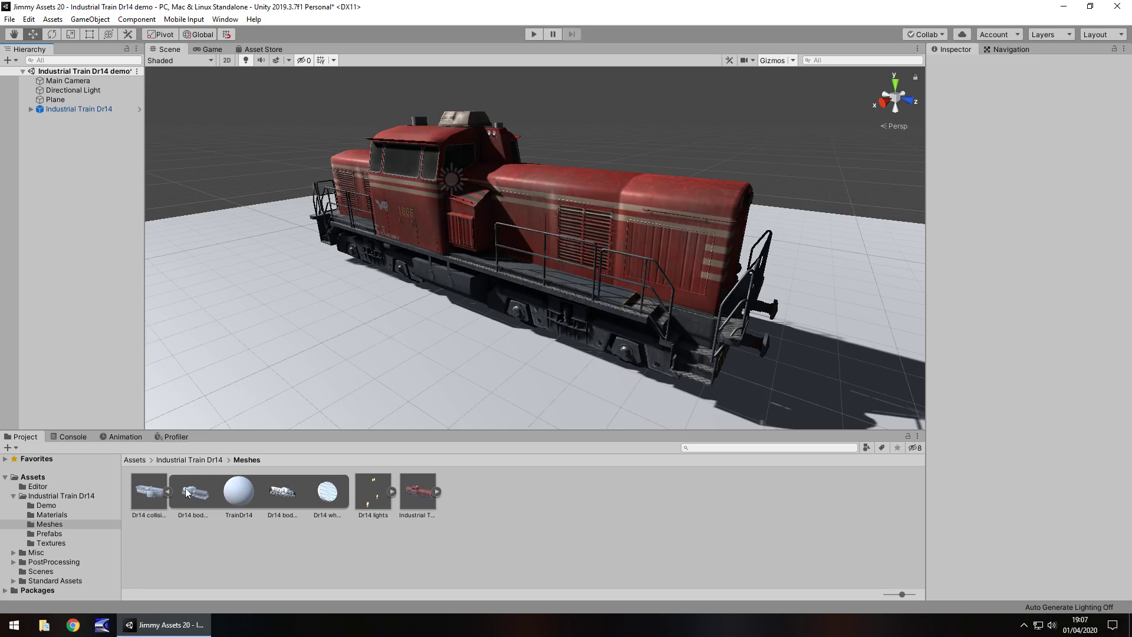
{"action": "left_click", "coordinate": [168, 491]}
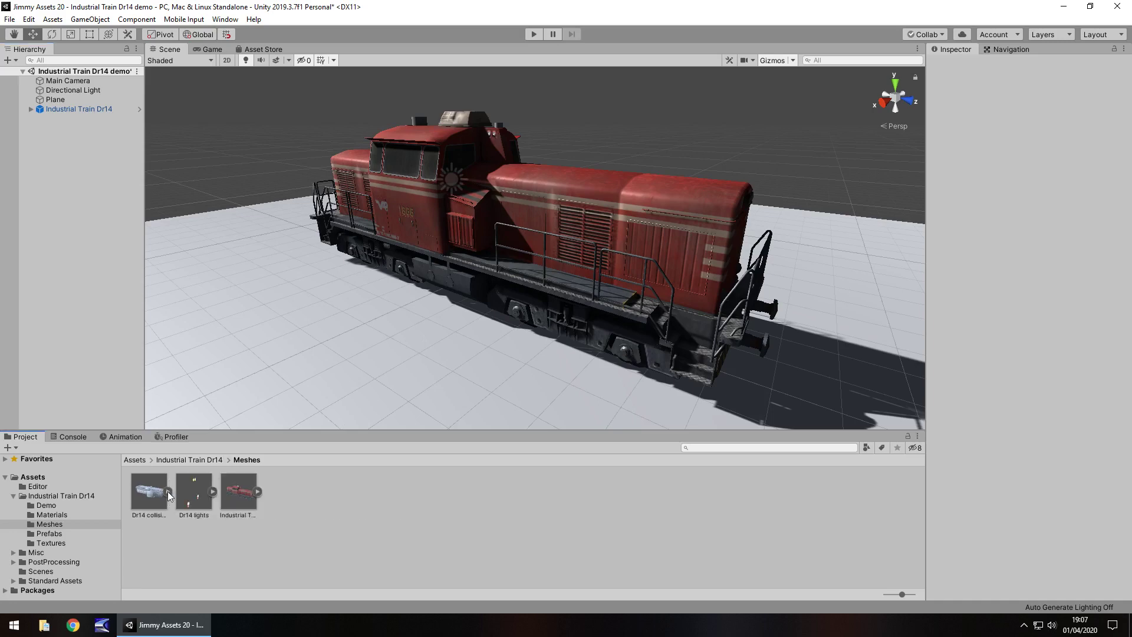
{"action": "left_click", "coordinate": [53, 533]}
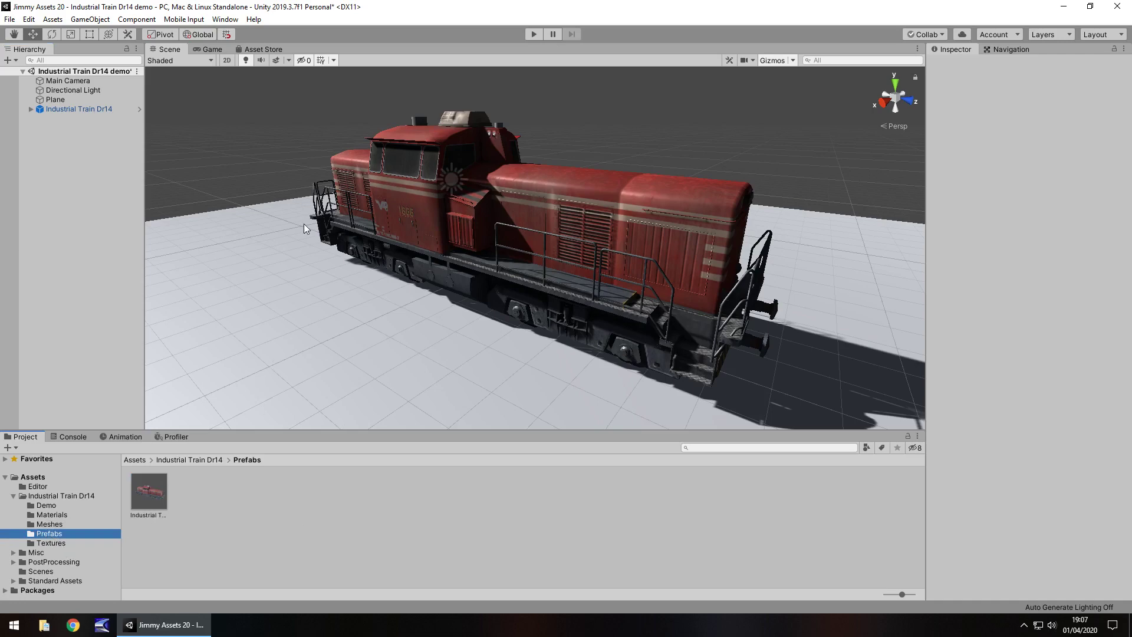
- Turn on Create from Grayscale for the train's normal map texture and apply it
{"action": "left_click", "coordinate": [606, 231]}
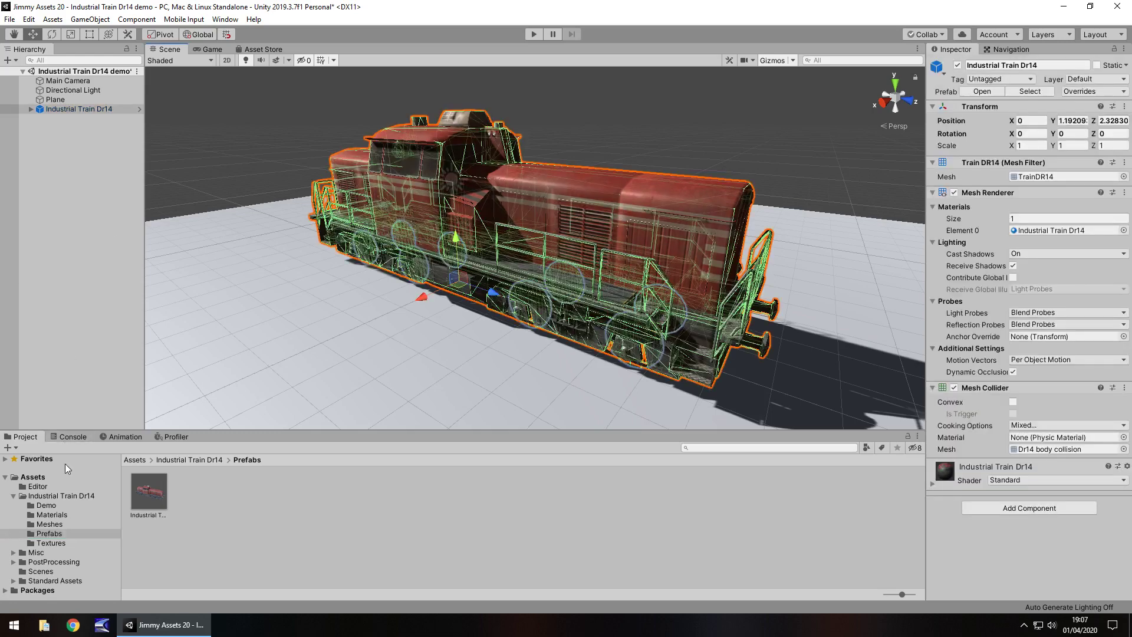
{"action": "left_click", "coordinate": [53, 515]}
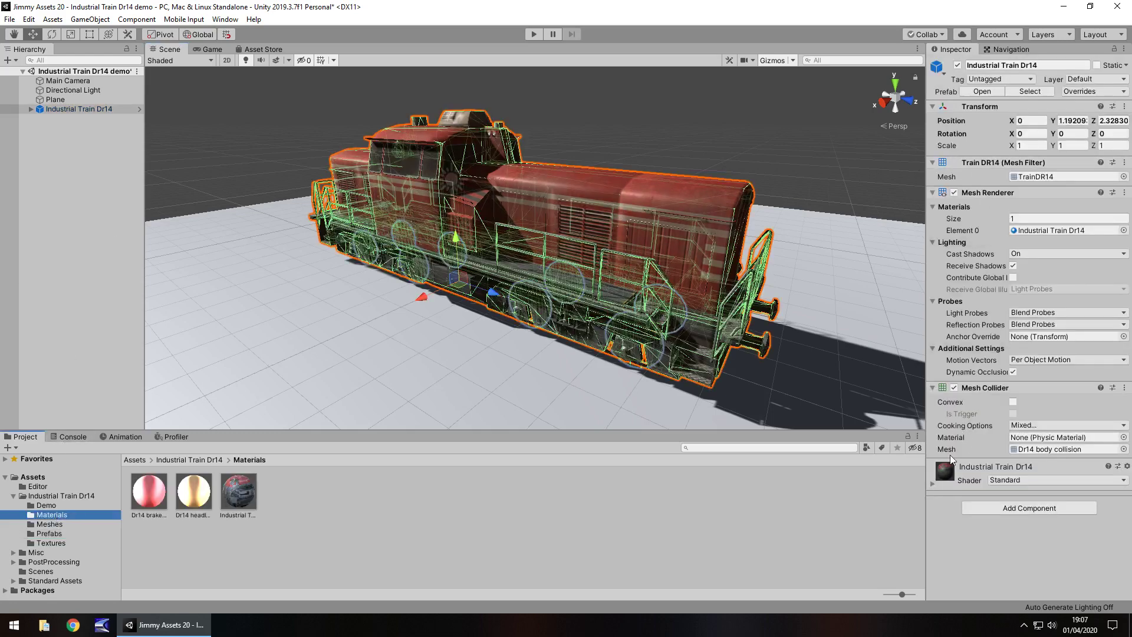
{"action": "left_click", "coordinate": [933, 482]}
{"action": "scroll", "coordinate": [1007, 451], "scroll_direction": "down", "scroll_amount": 3}
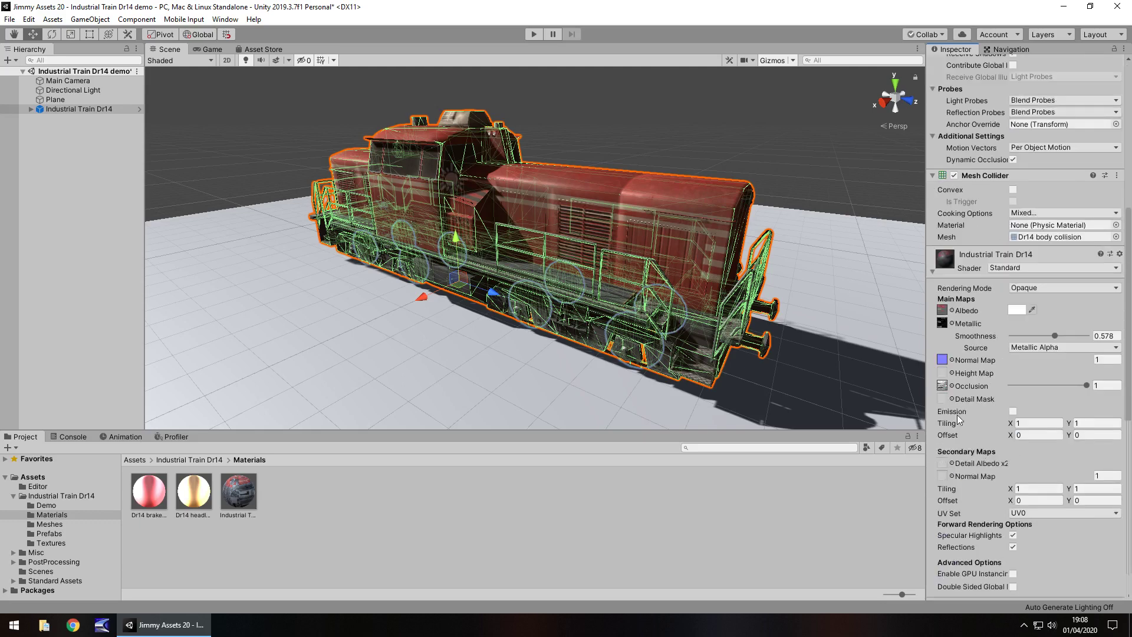
{"action": "left_click", "coordinate": [941, 359]}
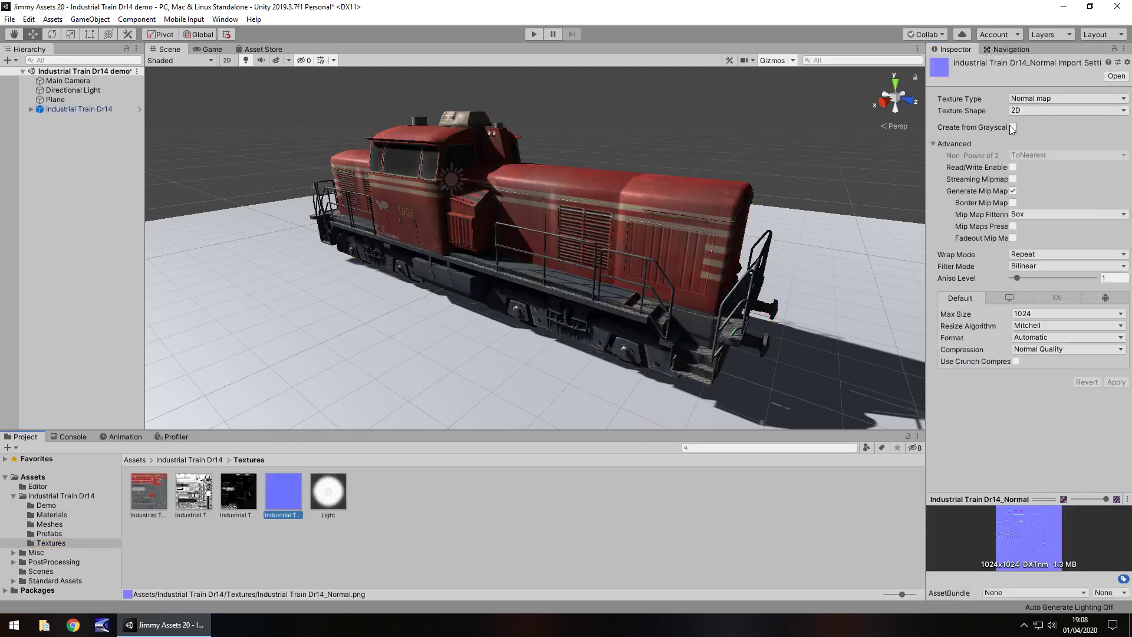
{"action": "left_click", "coordinate": [1013, 127]}
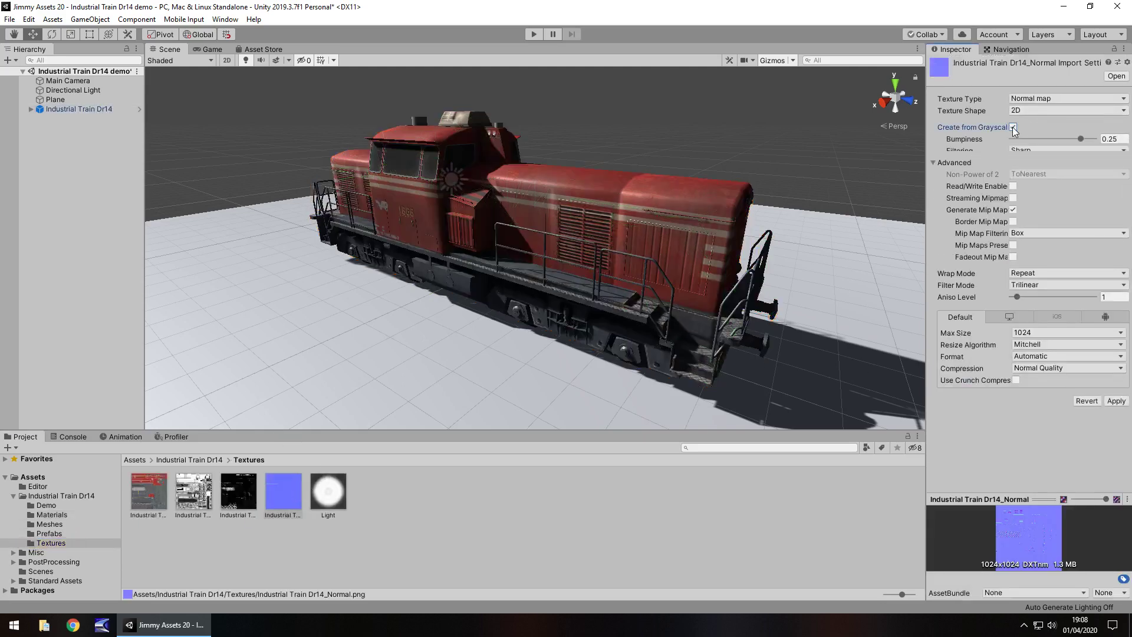
{"action": "left_click", "coordinate": [1115, 406]}
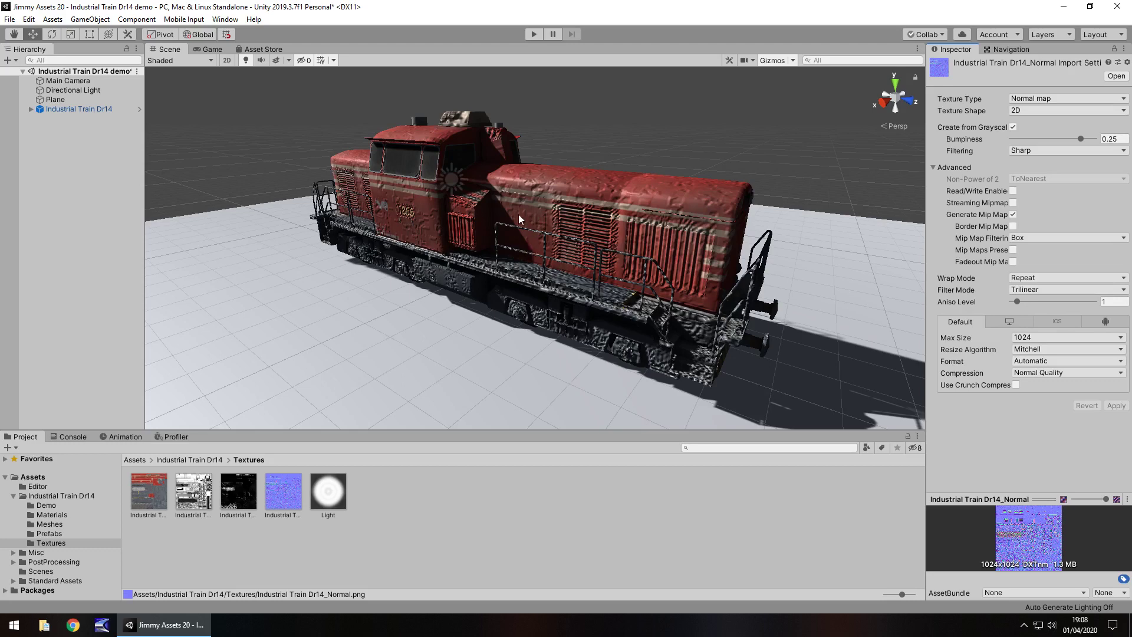
- Revert Create from Grayscale, reapply the original normal map, and reselect the train
{"action": "key", "text": "ctrl+z"}
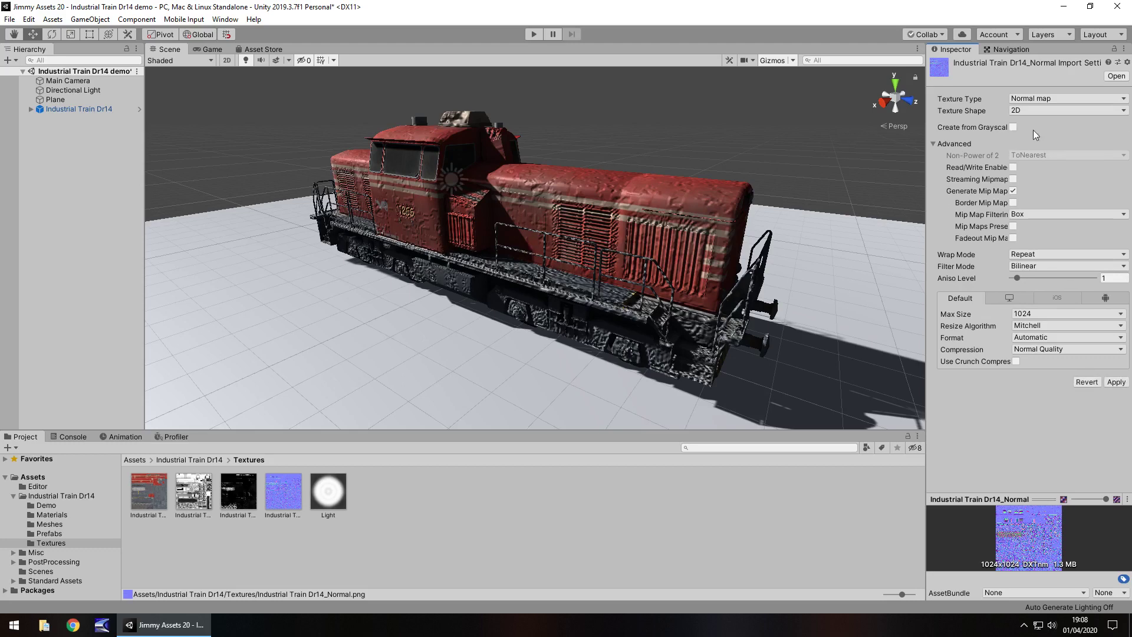
{"action": "left_click", "coordinate": [1116, 381]}
{"action": "left_click", "coordinate": [82, 110]}
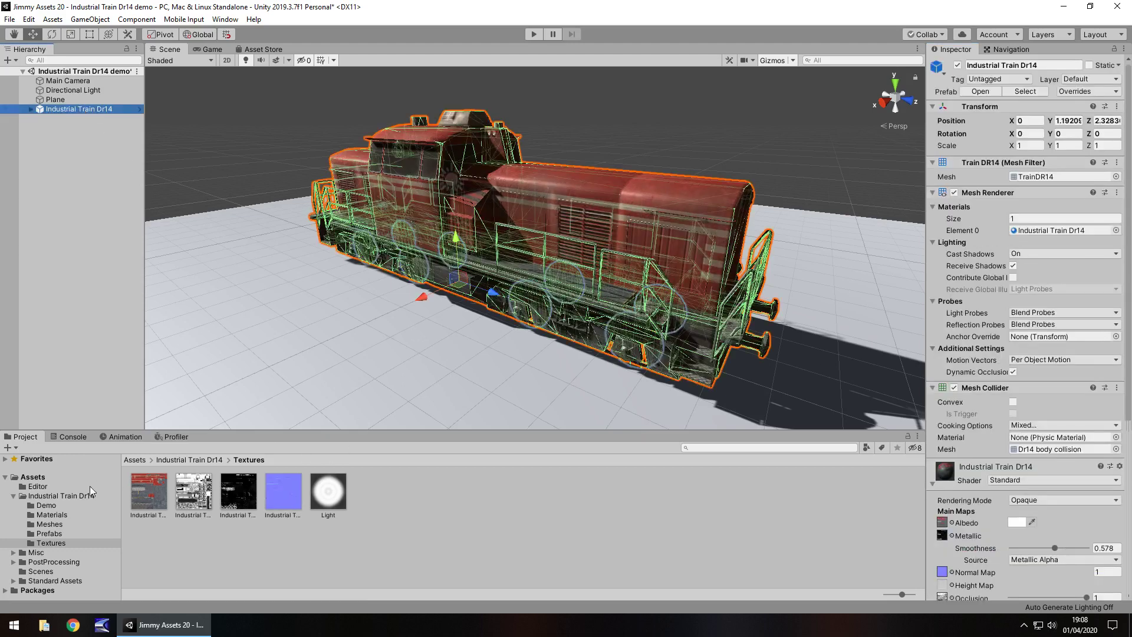
- Raise the Industrial Train Dr14 material's Smoothness to 0.878, then return to its Asset Store page
{"action": "left_click", "coordinate": [52, 515]}
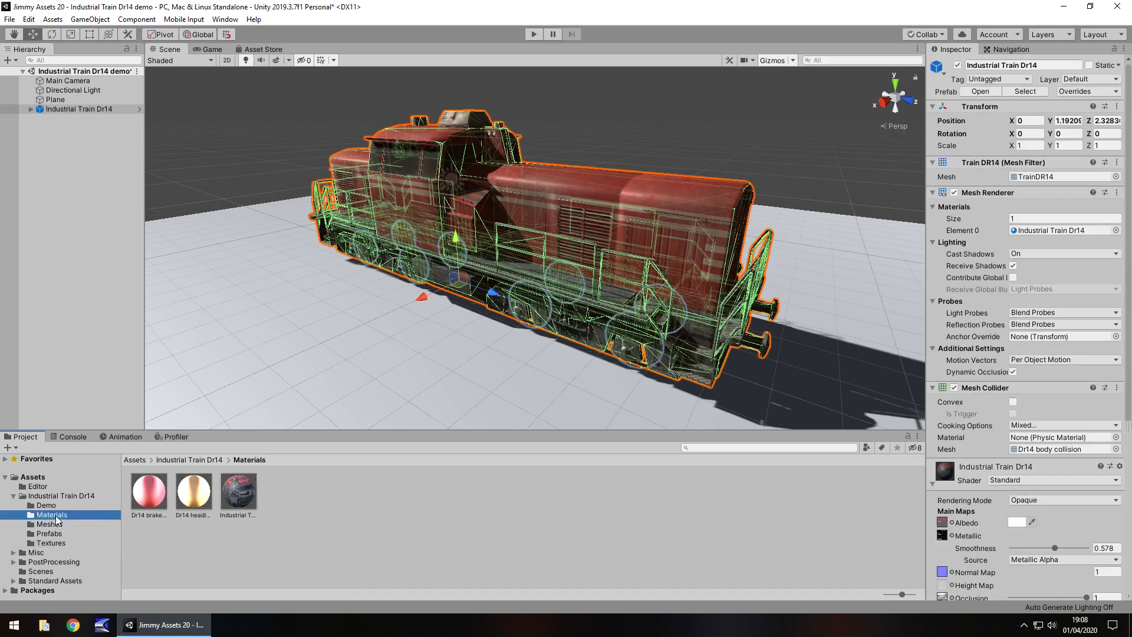
{"action": "left_click", "coordinate": [240, 498]}
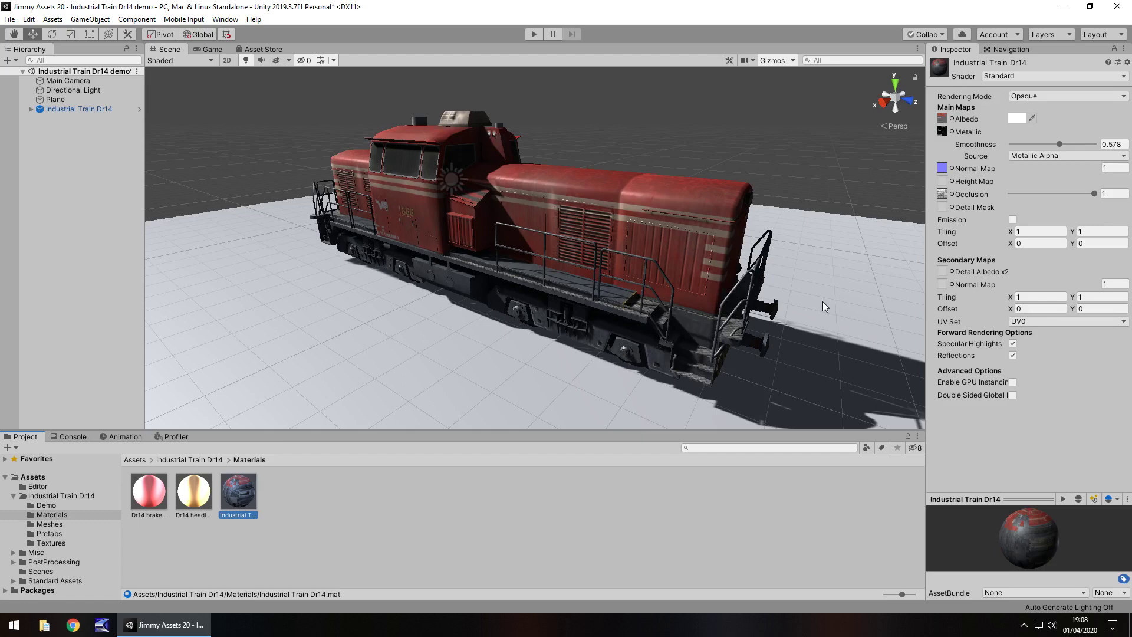
{"action": "left_click_drag", "start_coordinate": [1058, 144], "coordinate": [1084, 145]}
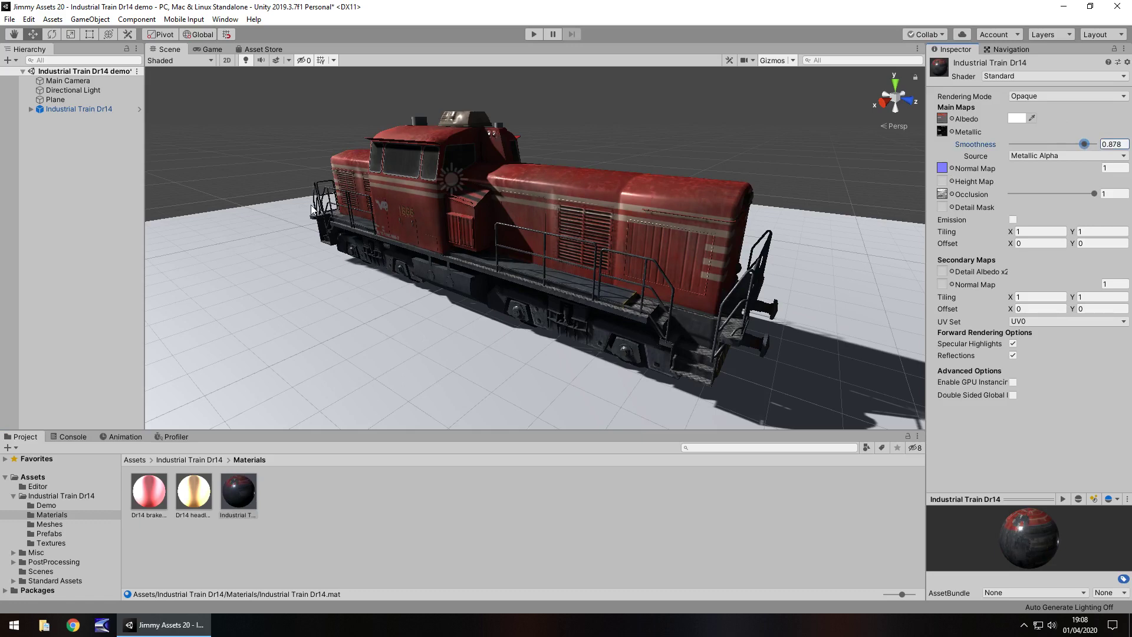
{"action": "left_click", "coordinate": [264, 49]}
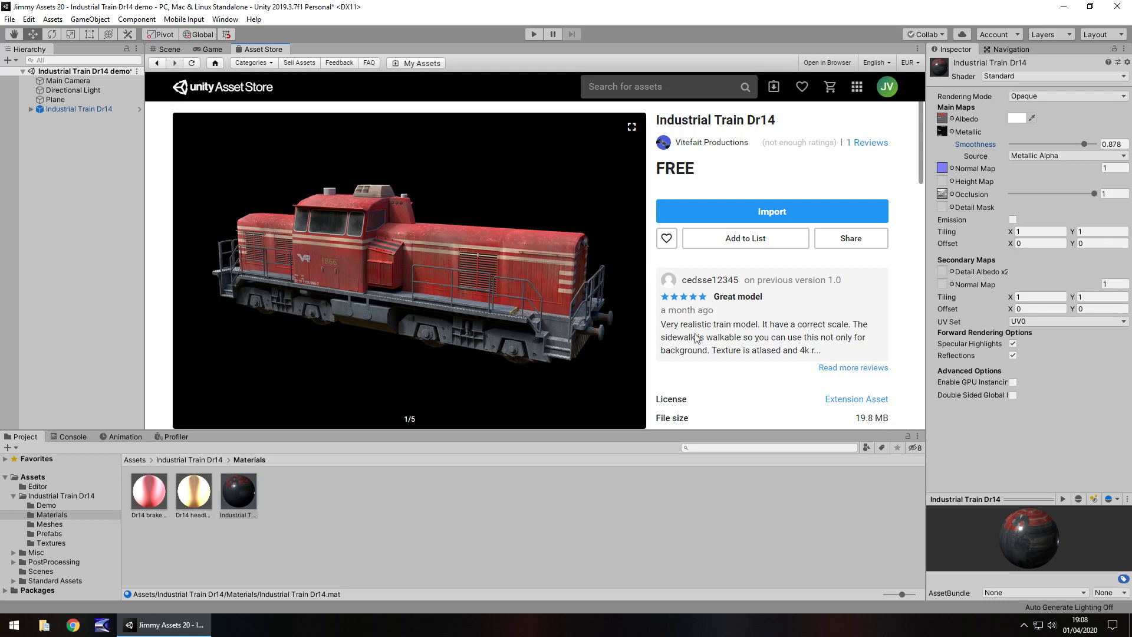
- Enter Play mode and enable the Main Camera's Post-Processing Behaviour using the PP 4 profile
{"action": "left_click", "coordinate": [171, 49]}
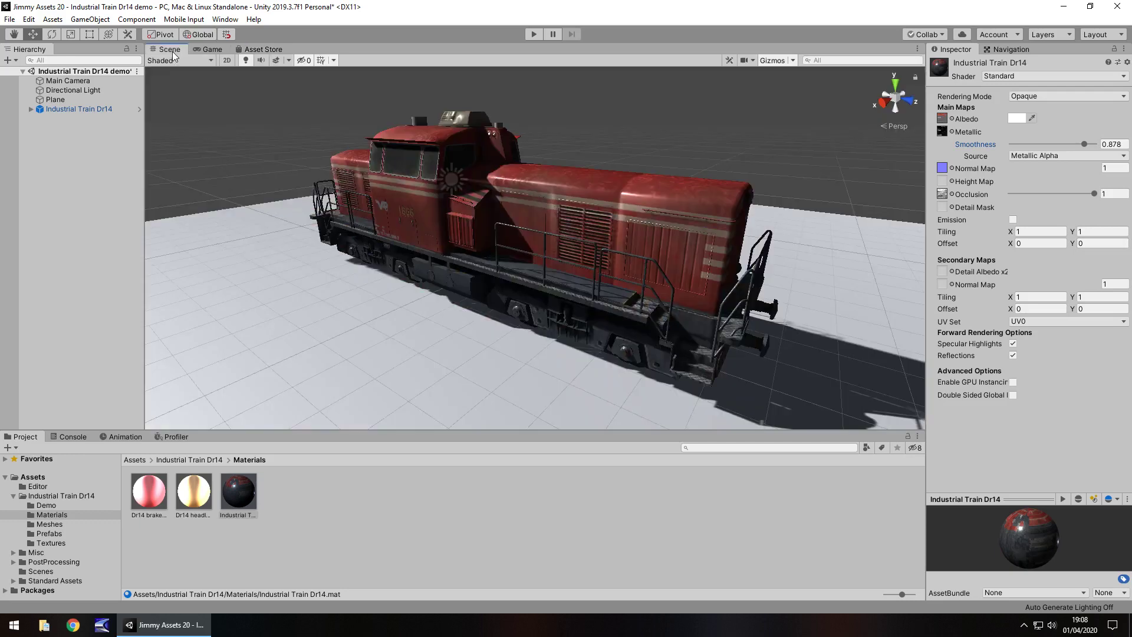
{"action": "left_click", "coordinate": [534, 35]}
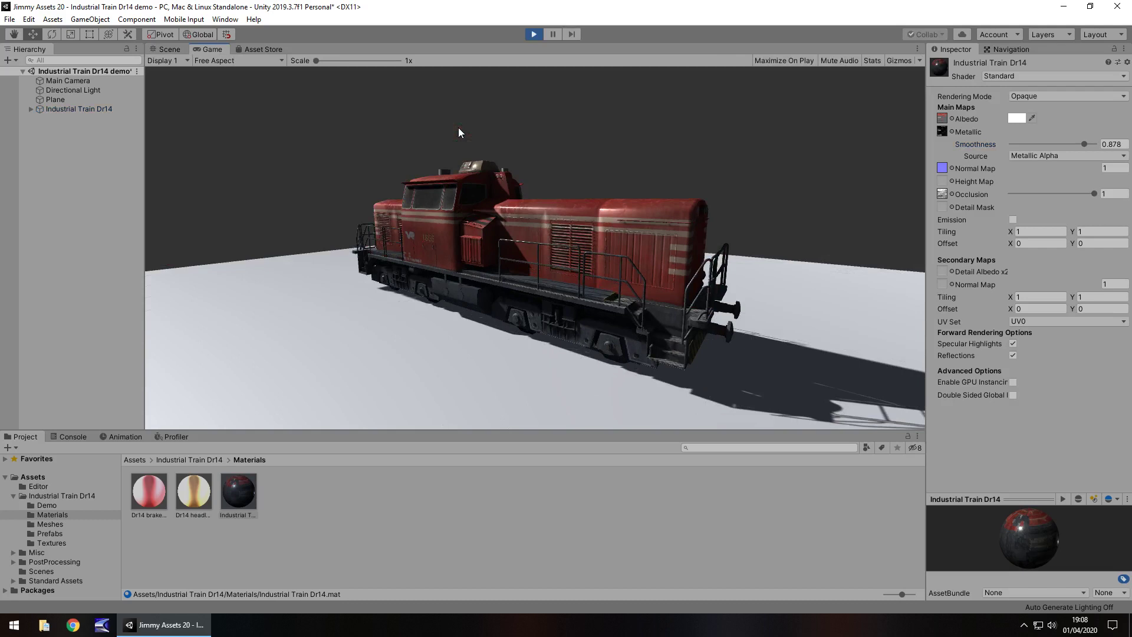
{"action": "left_click", "coordinate": [70, 80]}
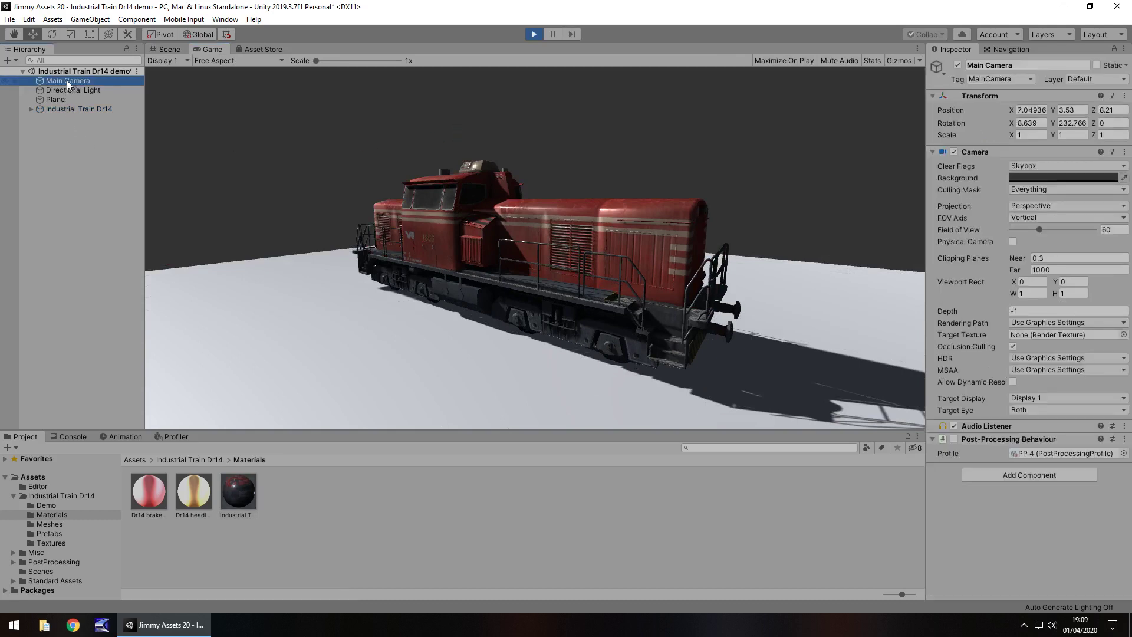
{"action": "left_click", "coordinate": [954, 439]}
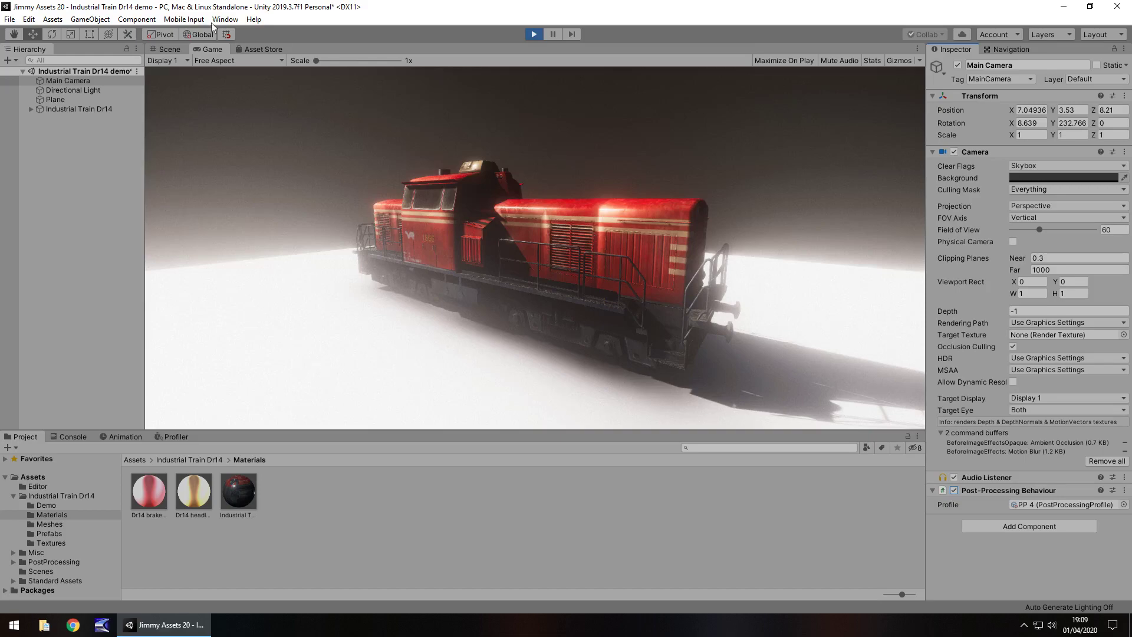
- Orbit the Scene view to see the post-processed locomotive's side
{"action": "left_click", "coordinate": [168, 49]}
{"action": "right_click_drag", "start_coordinate": [421, 175], "coordinate": [440, 240]}
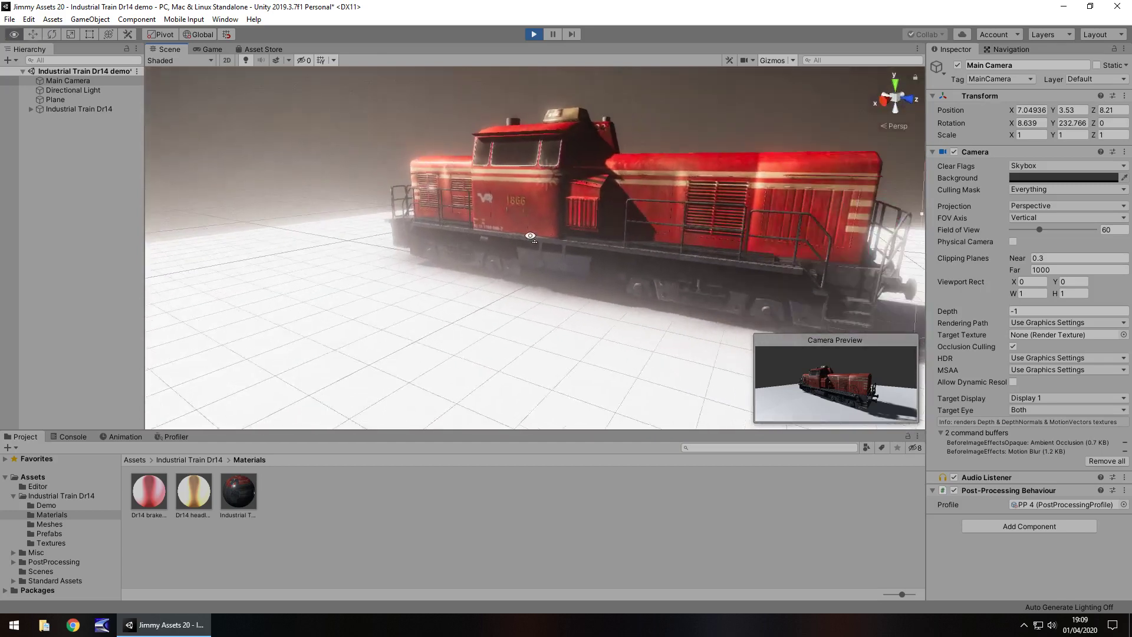
{"action": "left_click_drag", "start_coordinate": [530, 236], "coordinate": [562, 239], "text": "alt"}
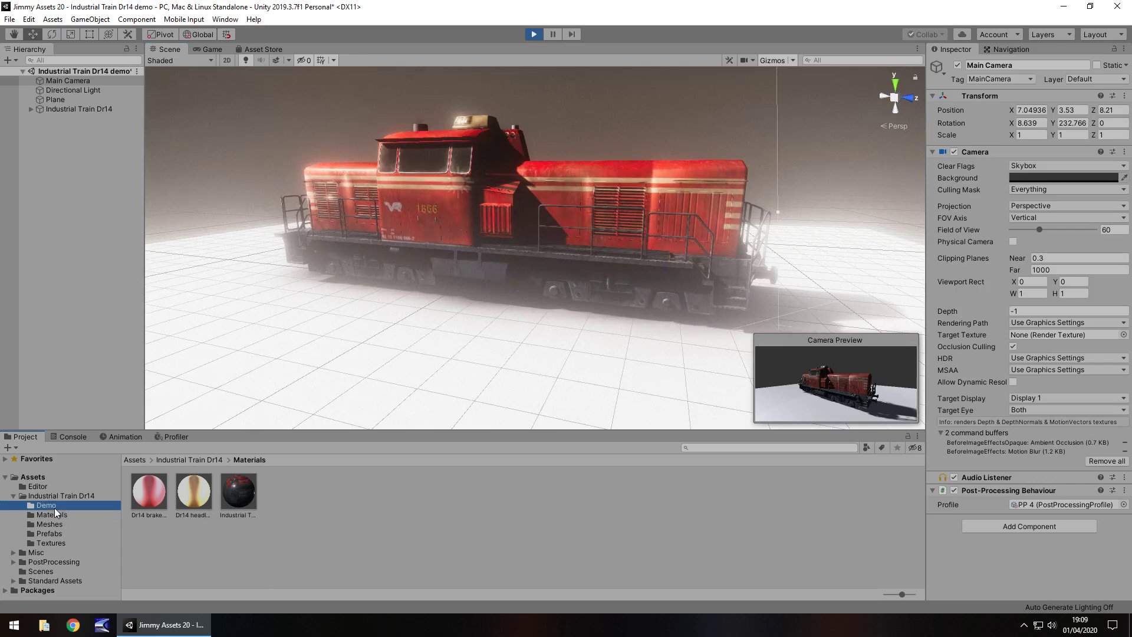
- Browse the asset pack's subfolders and open the Demo folder
{"action": "left_click", "coordinate": [54, 523]}
{"action": "left_click", "coordinate": [55, 533]}
{"action": "left_click", "coordinate": [55, 541]}
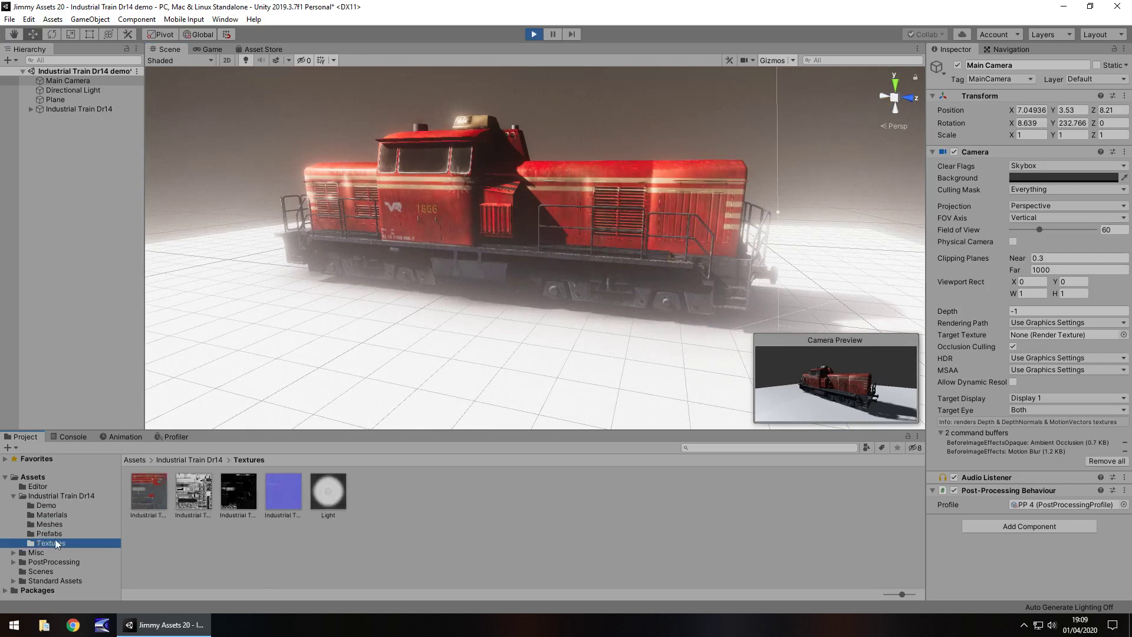
{"action": "left_click", "coordinate": [53, 533]}
{"action": "left_click", "coordinate": [51, 524]}
{"action": "left_click", "coordinate": [51, 514]}
{"action": "left_click", "coordinate": [47, 505]}
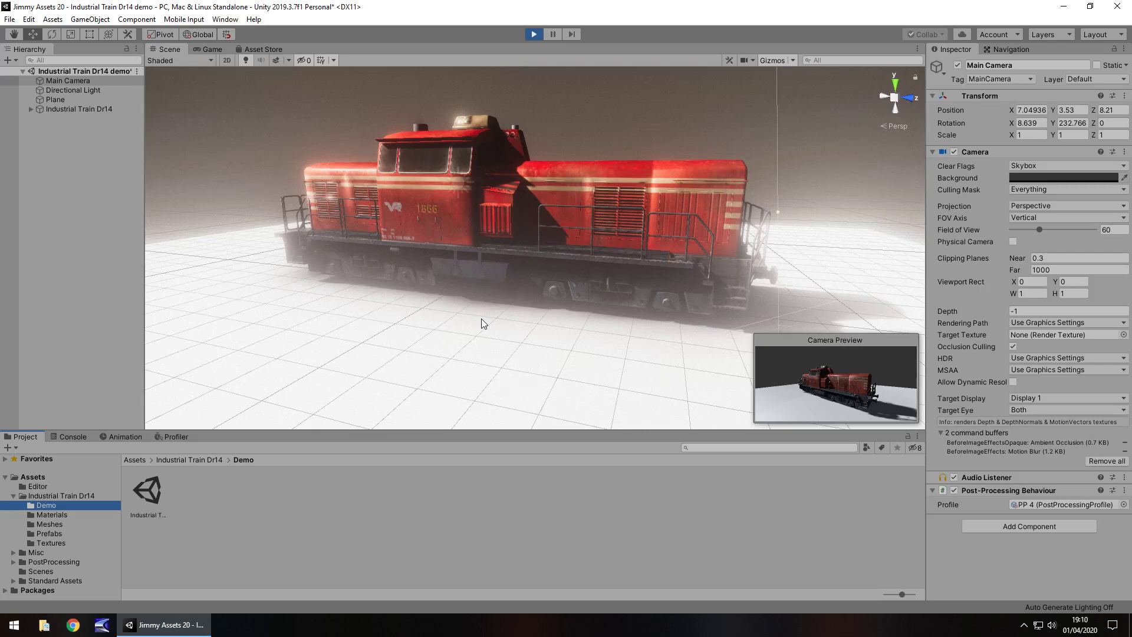
{"action": "right_click_drag", "start_coordinate": [512, 295], "coordinate": [447, 208]}
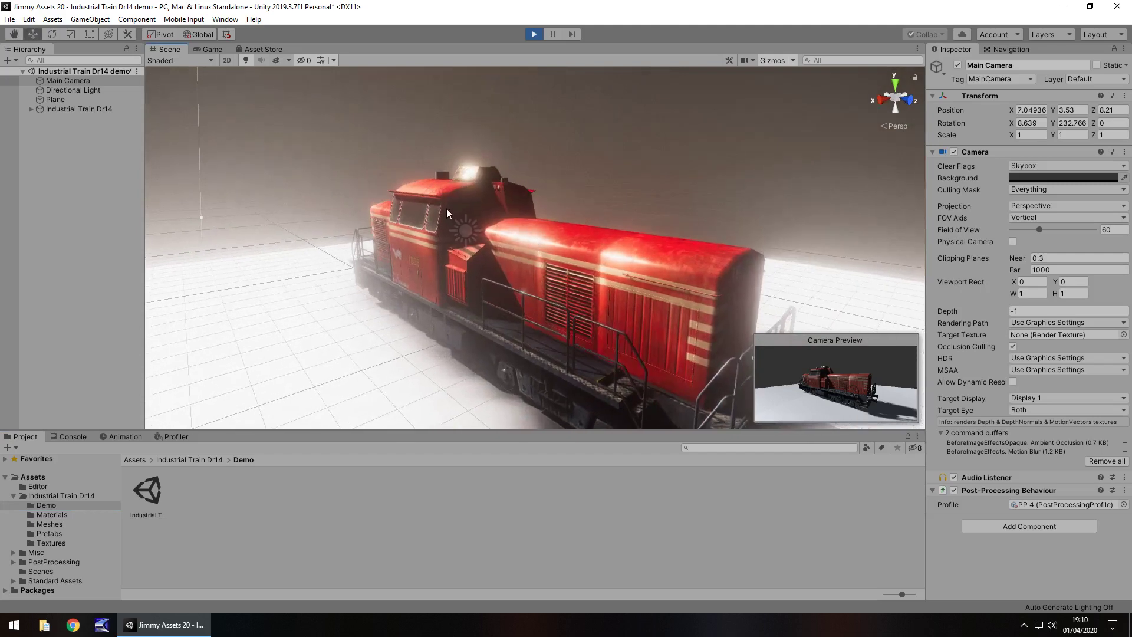
{"action": "left_click", "coordinate": [269, 51]}
{"action": "left_click", "coordinate": [180, 53]}
{"action": "right_click_drag", "start_coordinate": [610, 193], "coordinate": [639, 182]}
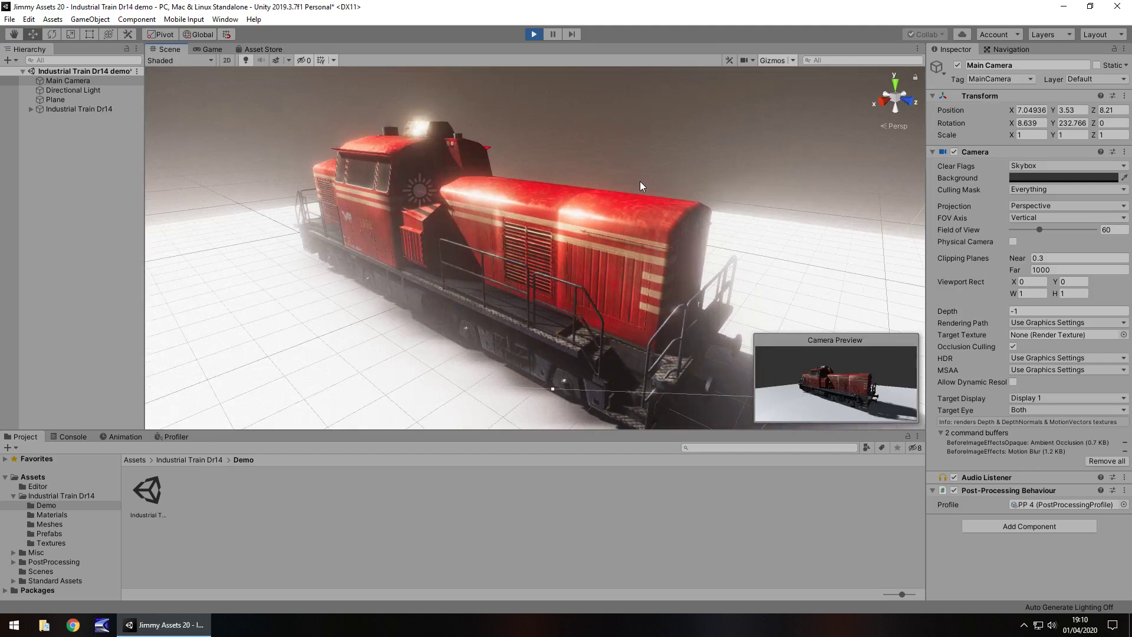